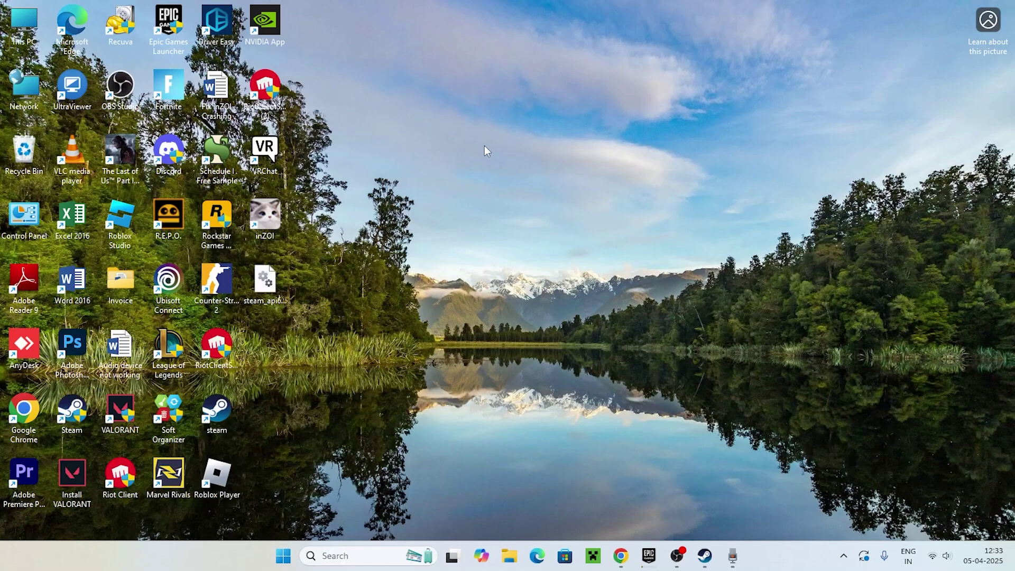
Switch to Steam and review the previous purchases listed under Purchases in Steam Support
left_click(704, 555)
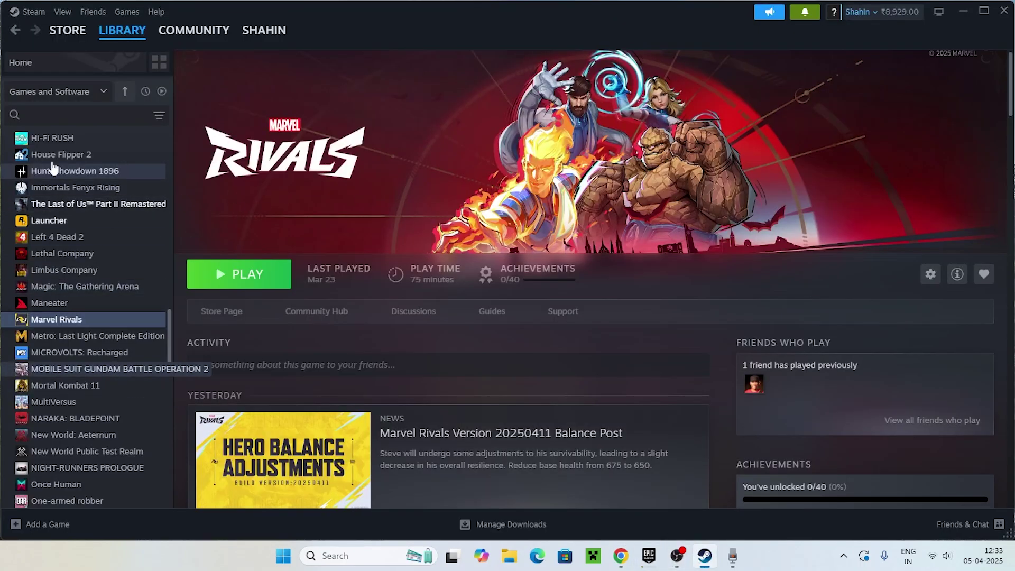
left_click(156, 13)
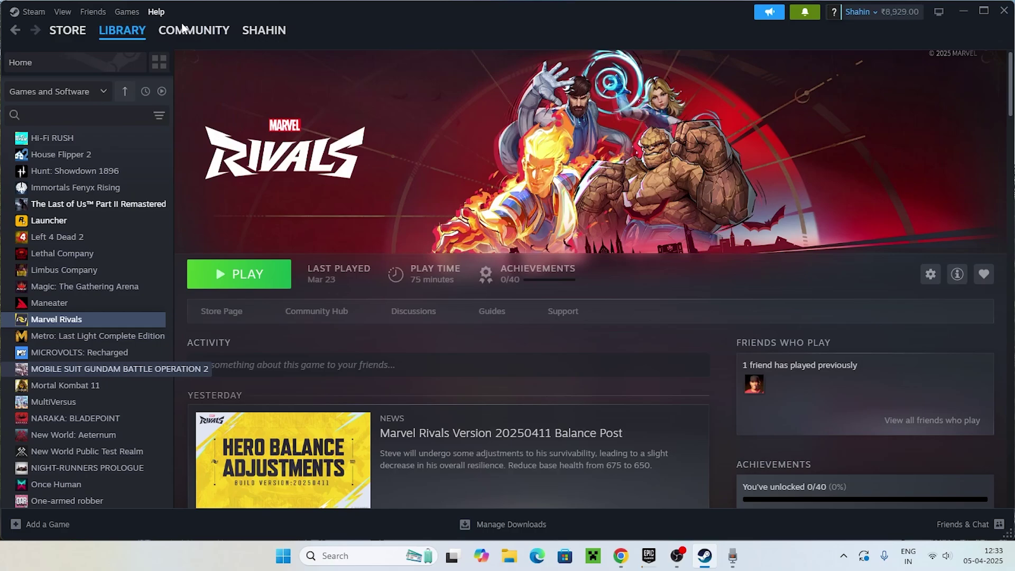
left_click(155, 11)
left_click(192, 39)
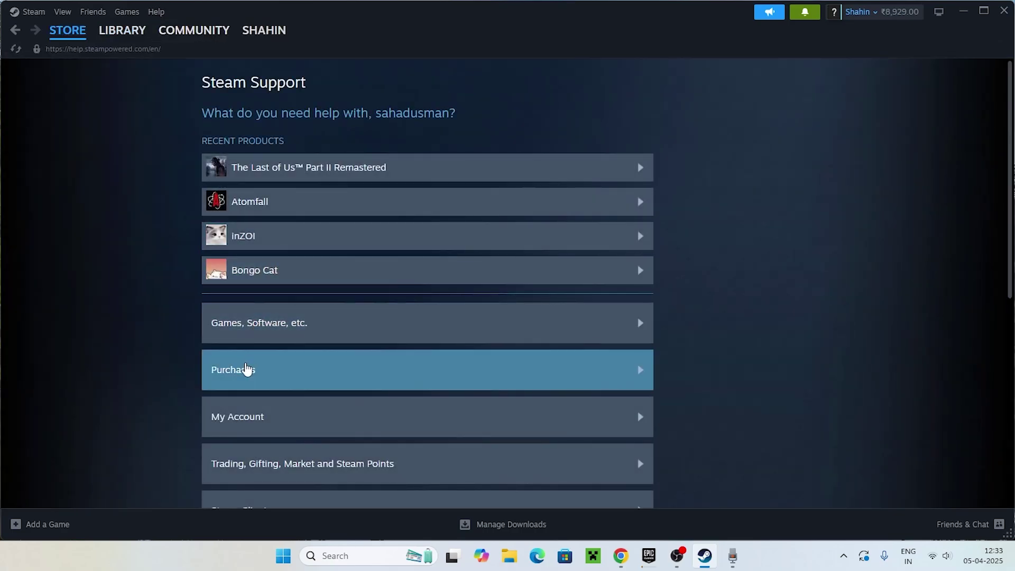
left_click(246, 367)
scroll(759, 172, "down", 1)
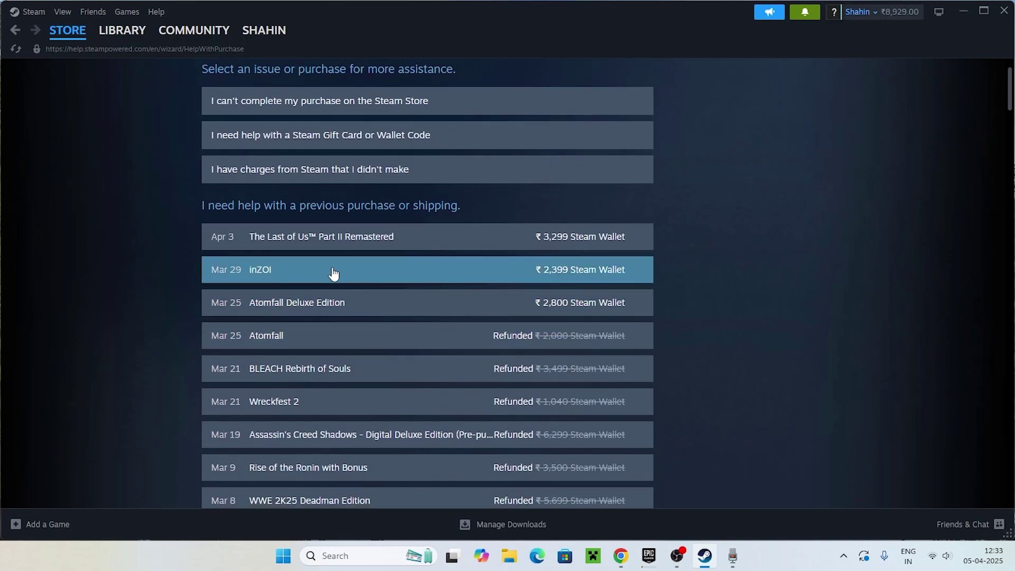
Return to the library and look through the uncategorized games list for the missing game
left_click(122, 30)
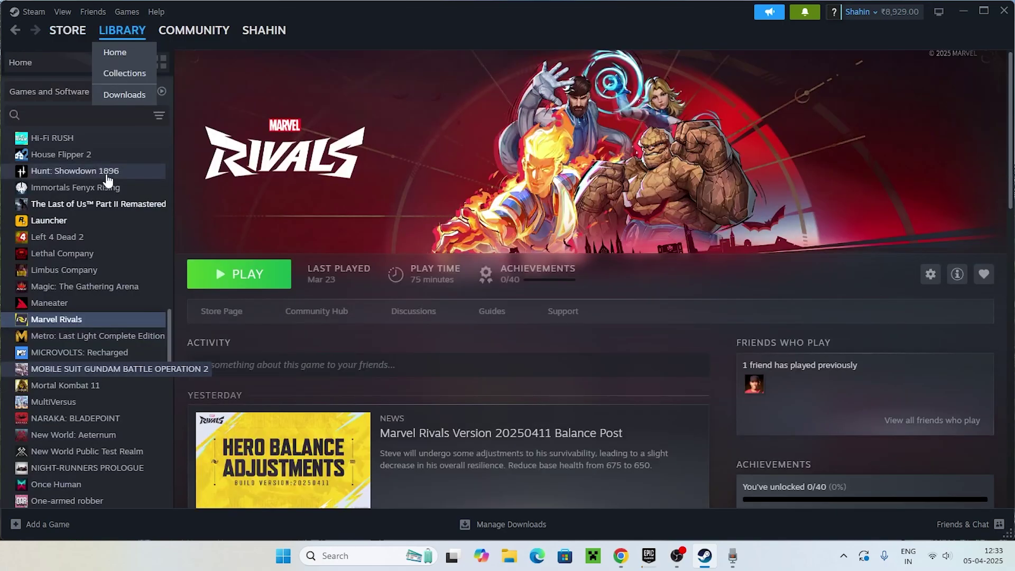
scroll(106, 180, "up", 15)
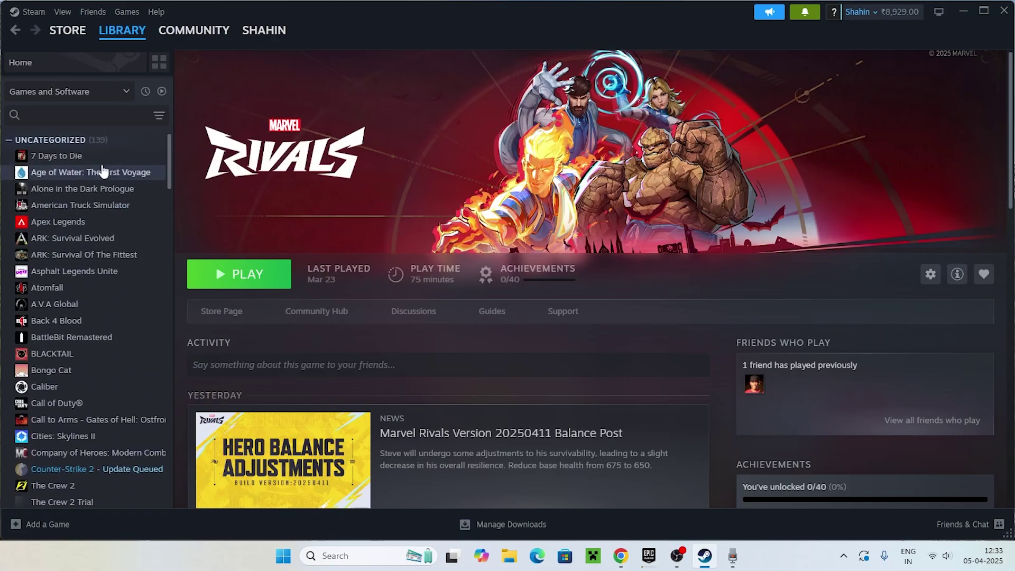
left_click(101, 118)
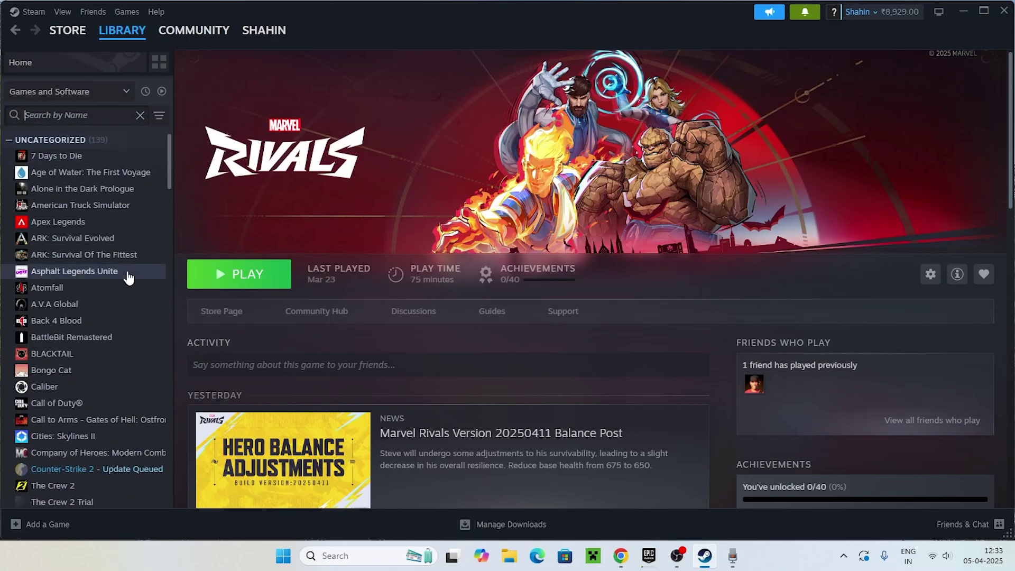
scroll(126, 272, "down", 10)
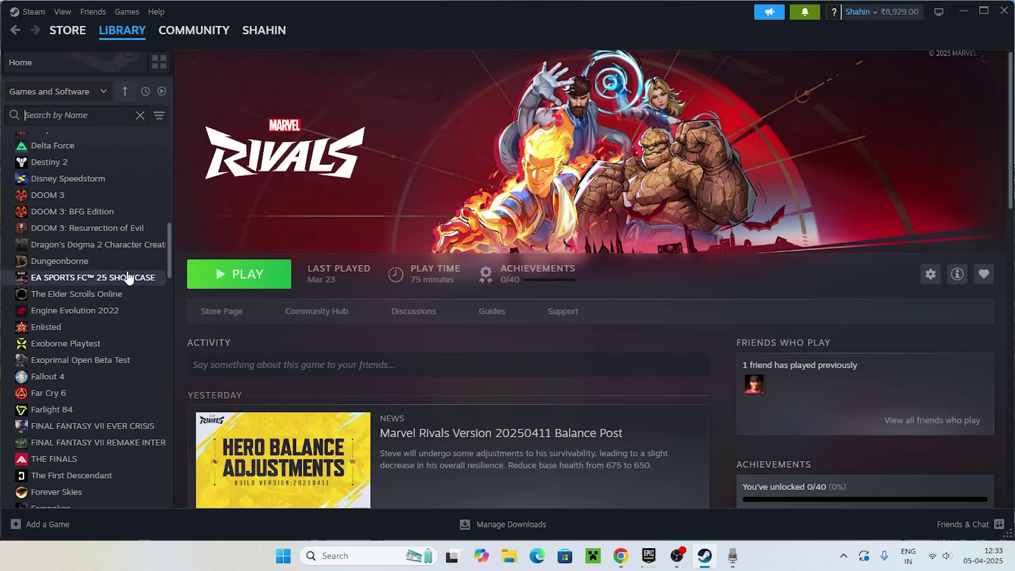
scroll(128, 277, "up", 10)
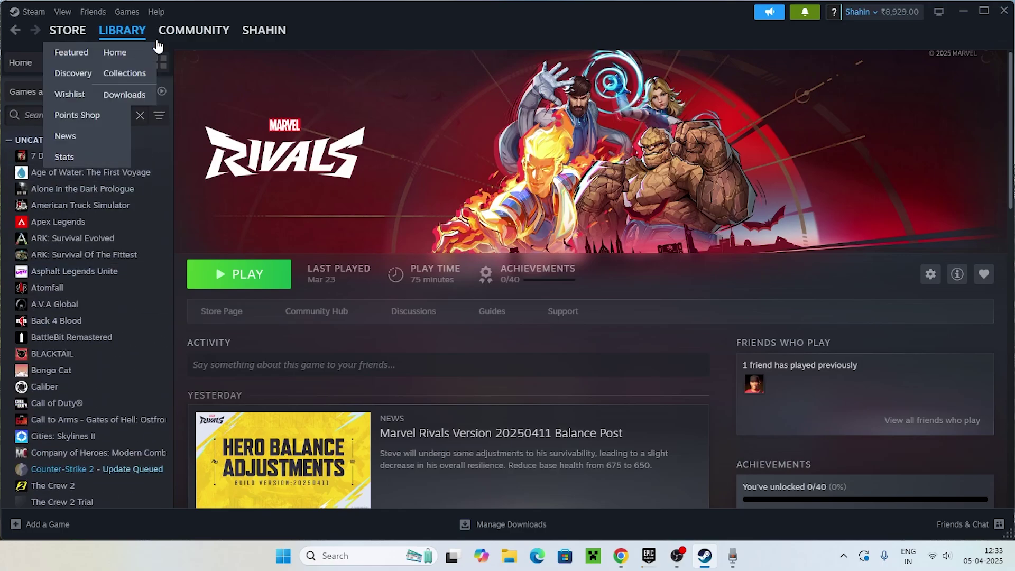
Show the hidden games in the library and open the inZOI game page
left_click(64, 11)
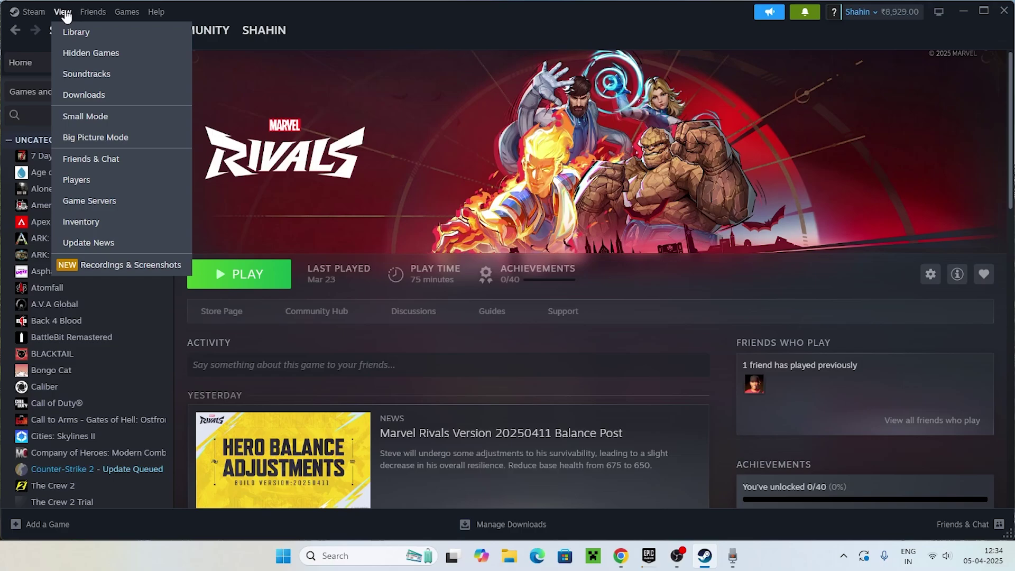
left_click(90, 48)
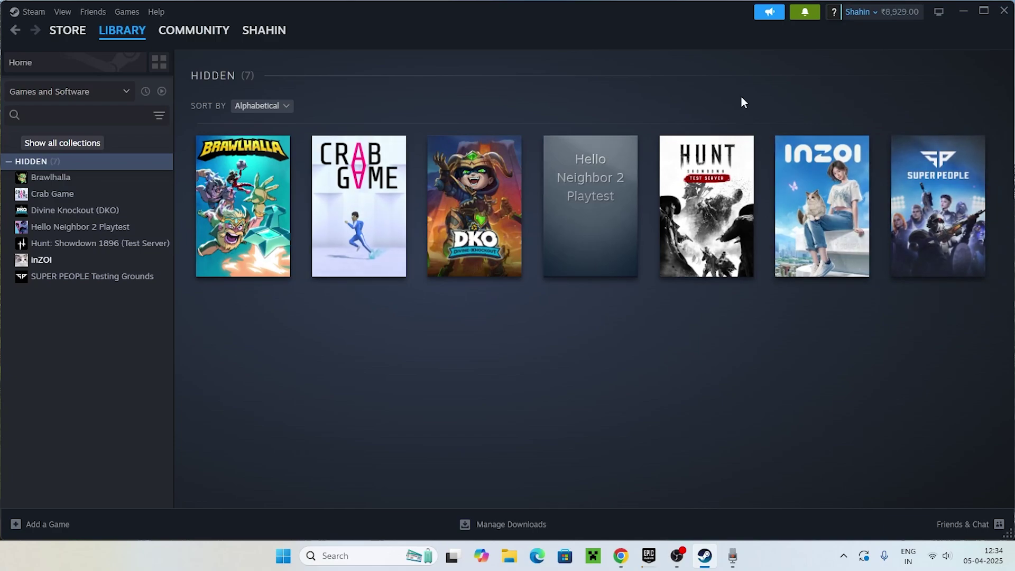
mouse_move(842, 162)
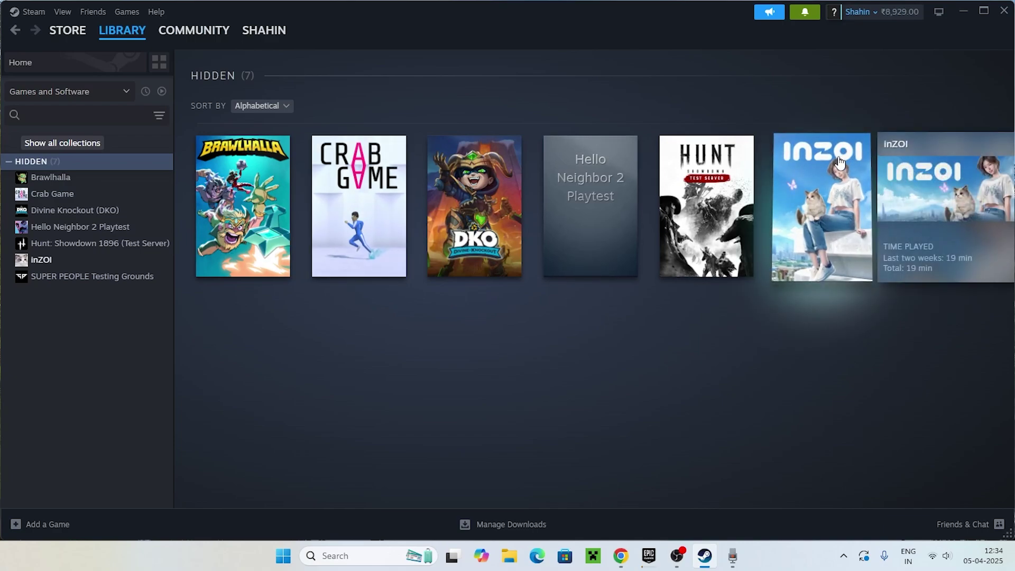
left_click_drag(842, 161, 64, 325)
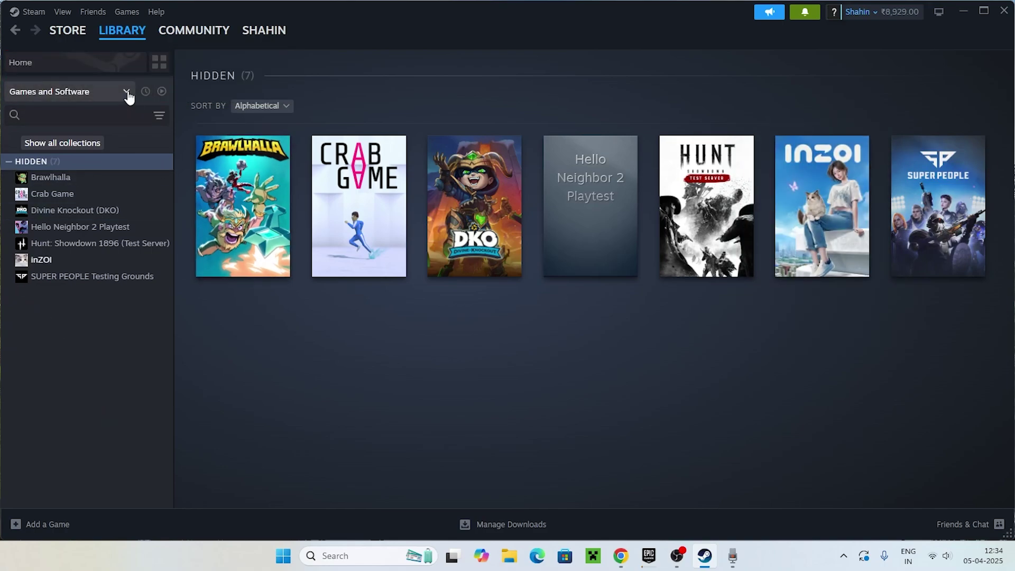
left_click(122, 30)
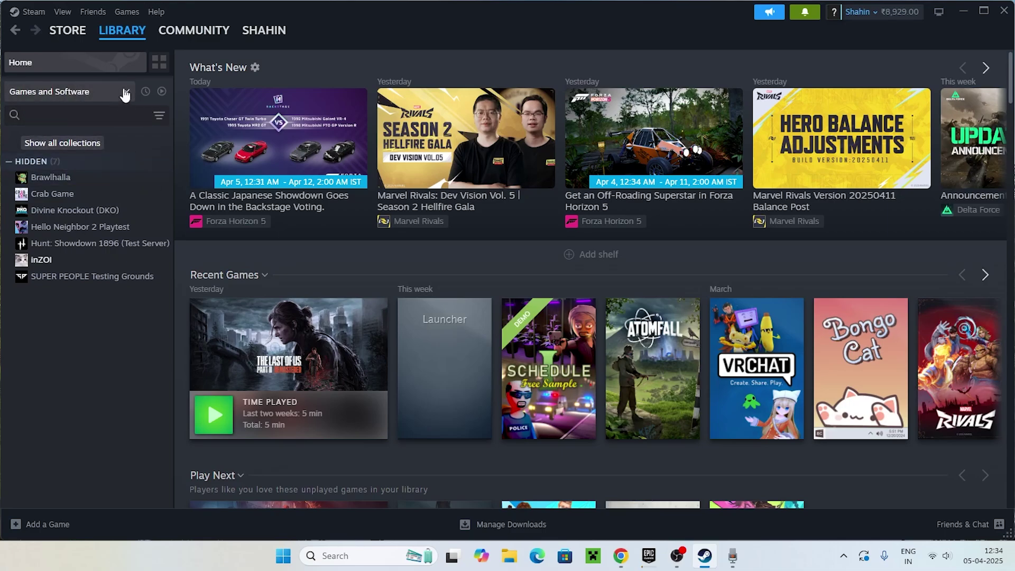
left_click(45, 259)
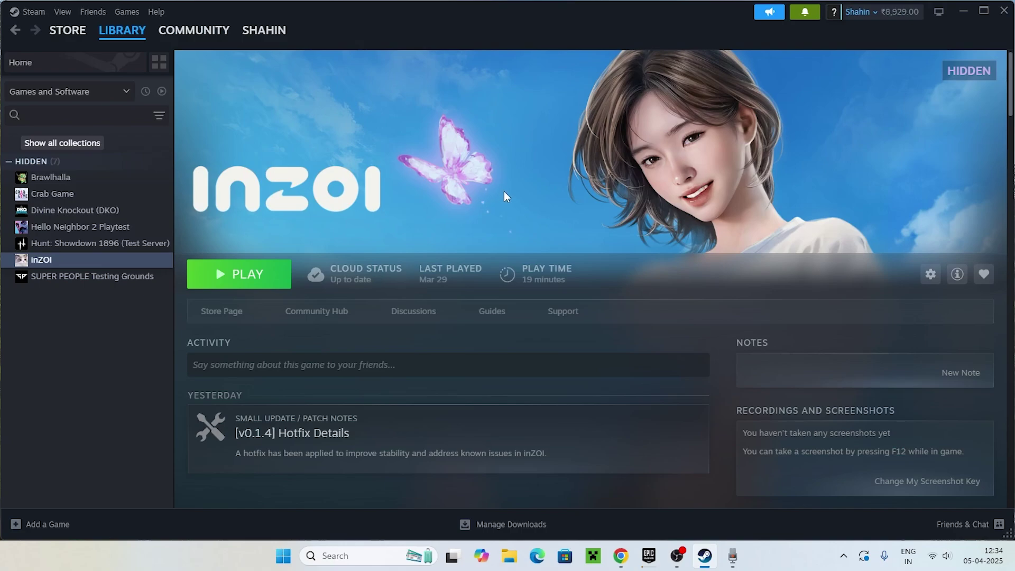
Bring up the Clear Download Cache confirmation in the Downloads settings, dismiss it and close the settings
left_click(33, 12)
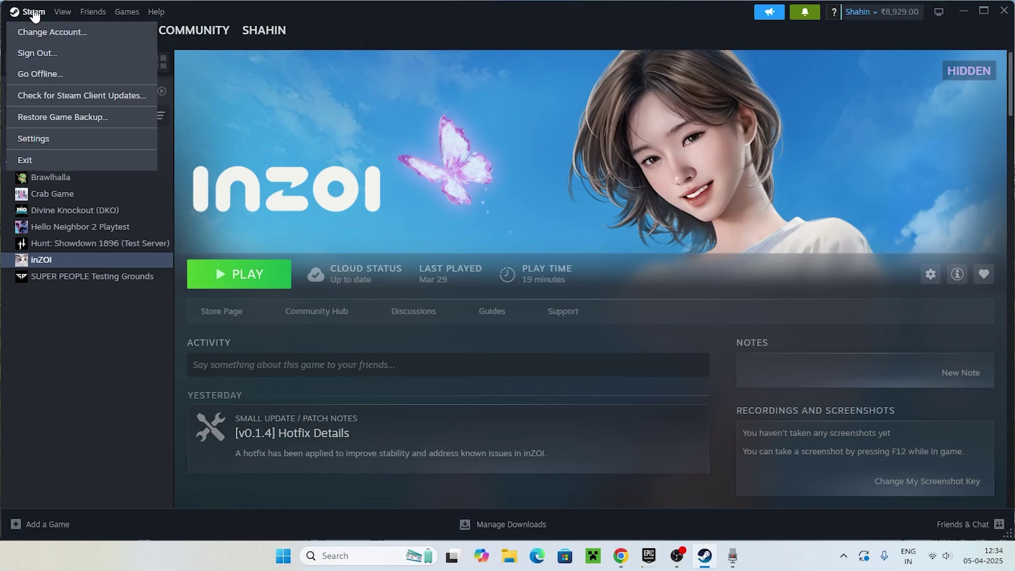
left_click(31, 139)
left_click(314, 286)
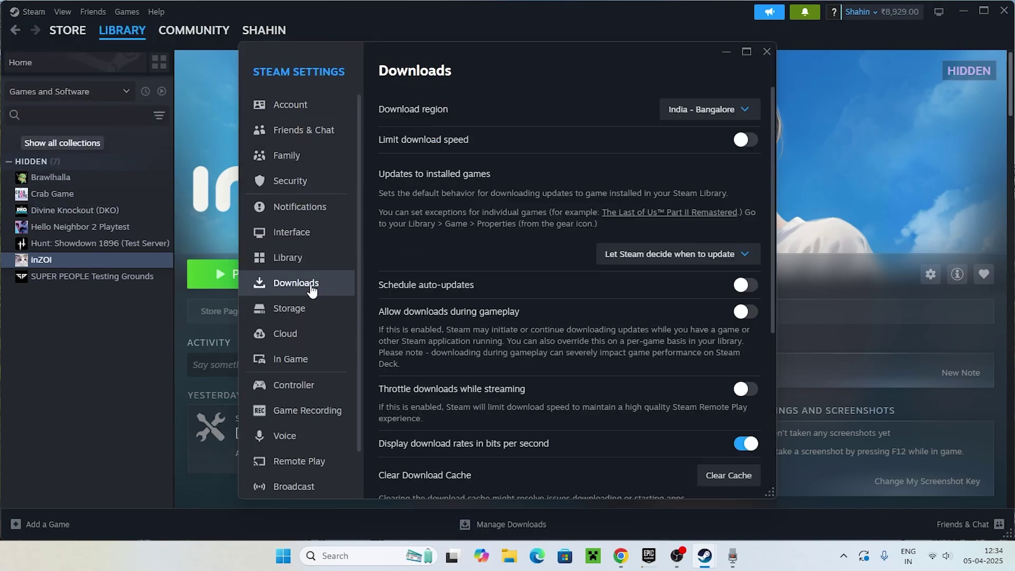
scroll(709, 256, "down", 5)
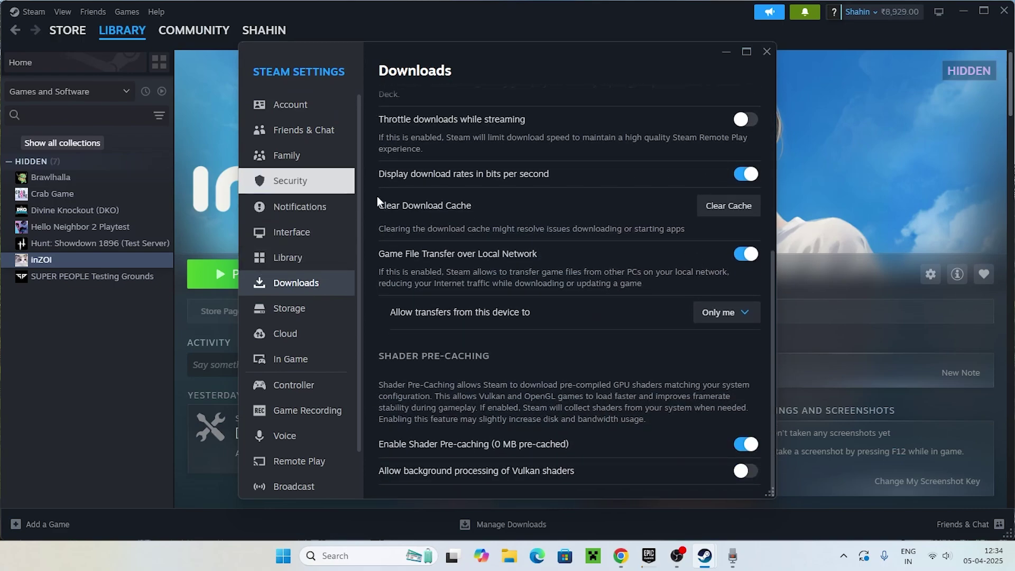
left_click(731, 207)
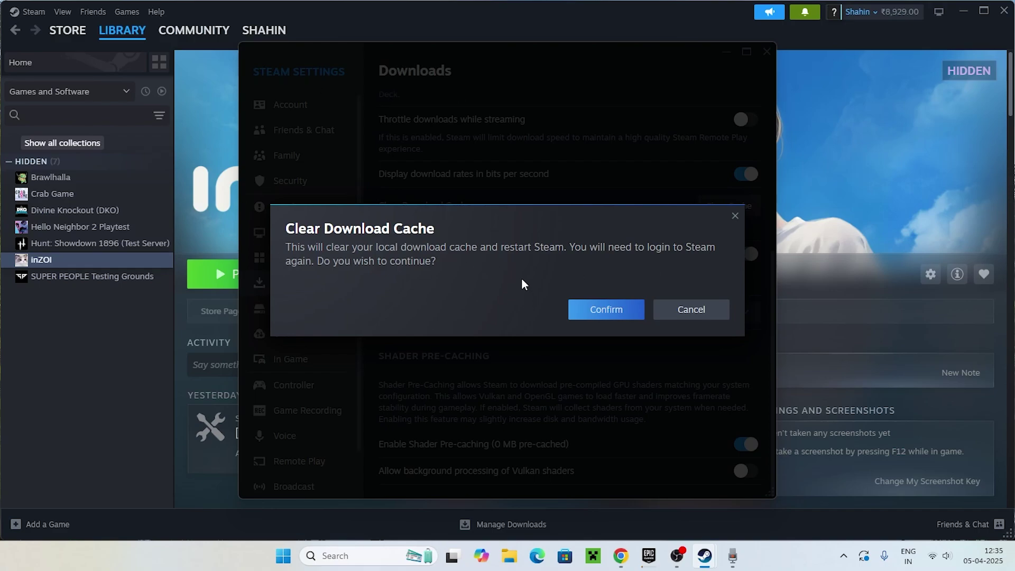
left_click(734, 215)
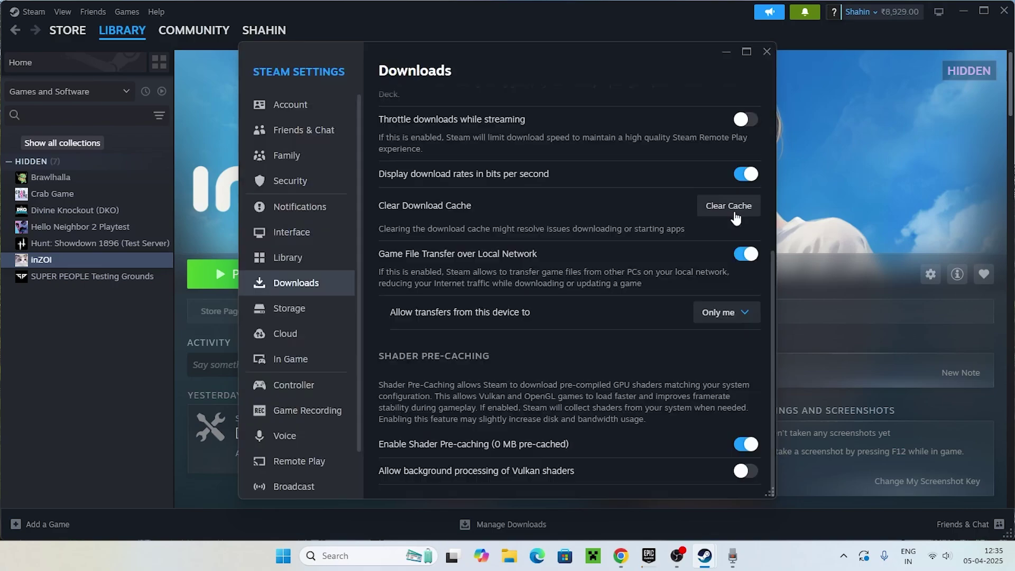
scroll(515, 278, "up", 5)
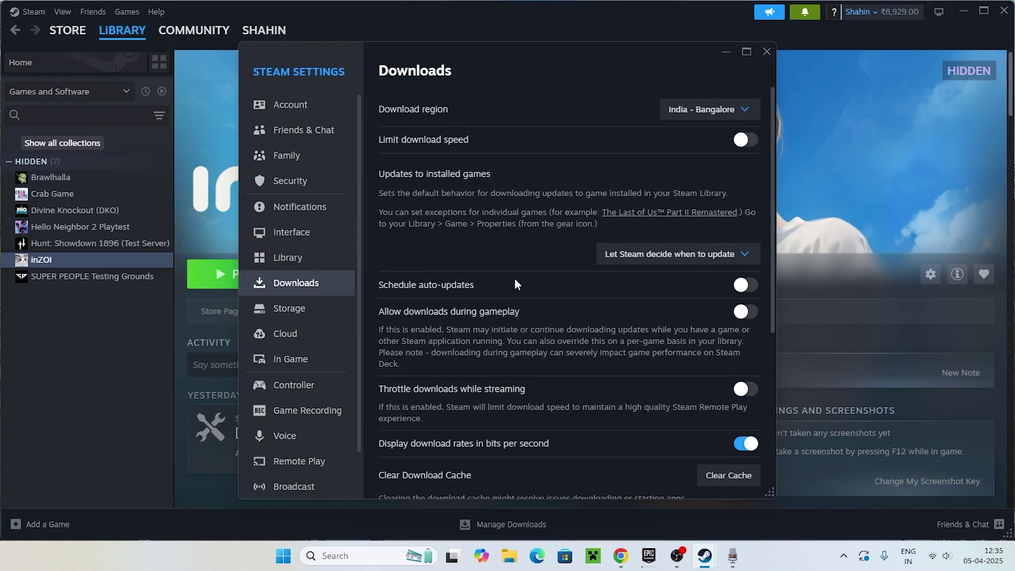
left_click(767, 51)
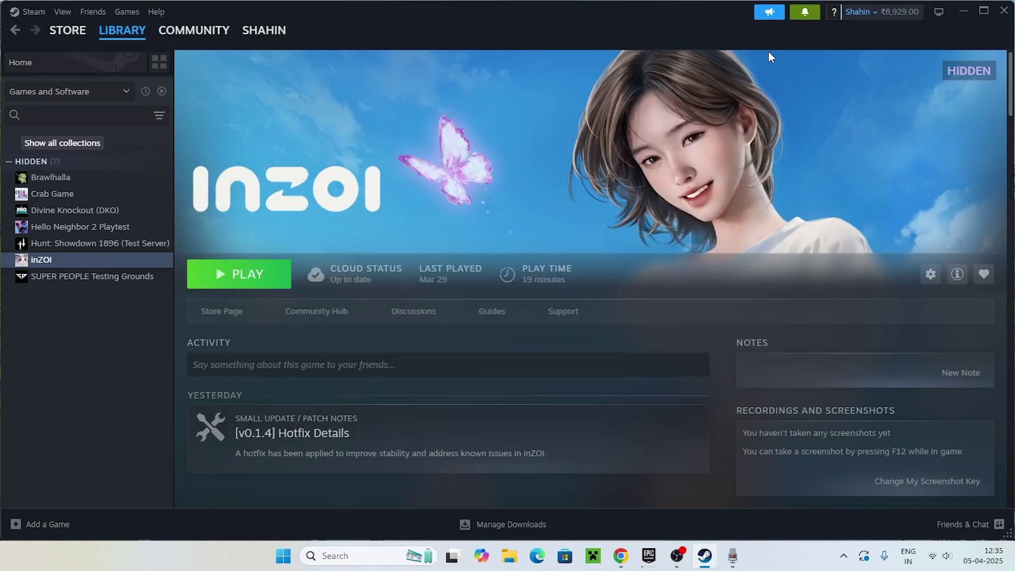
Check for Steam client updates
left_click(42, 17)
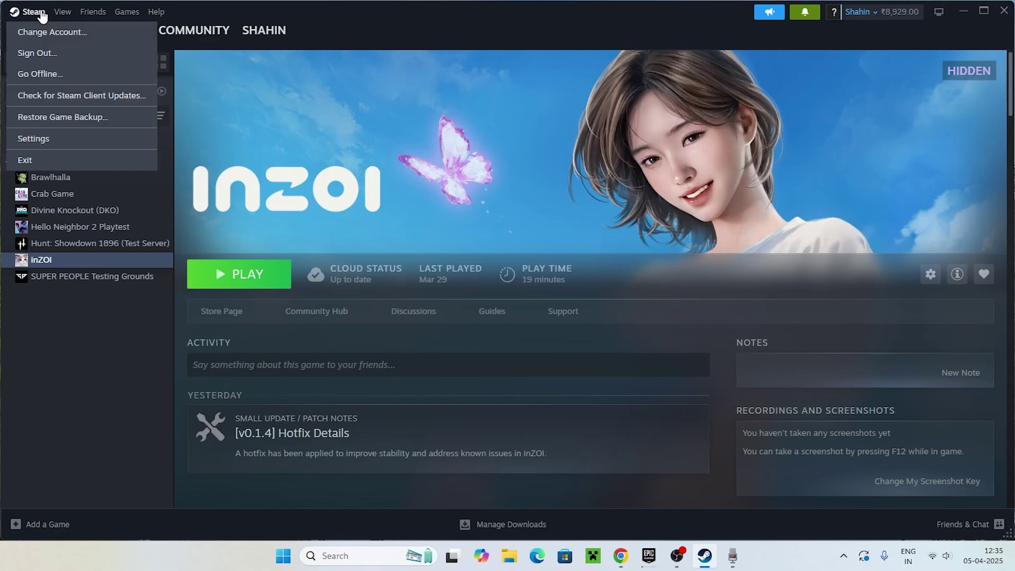
left_click(30, 94)
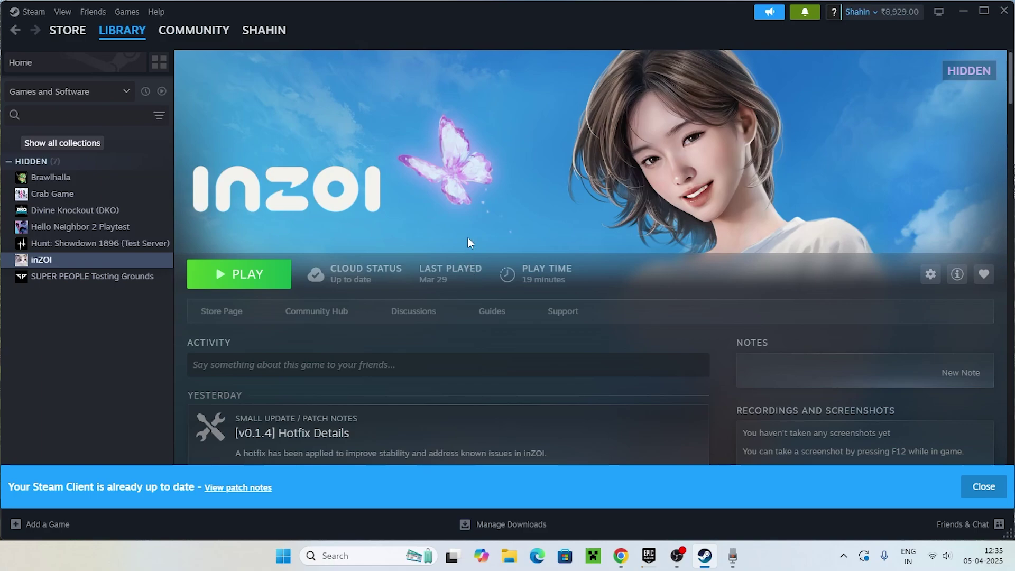
left_click(62, 12)
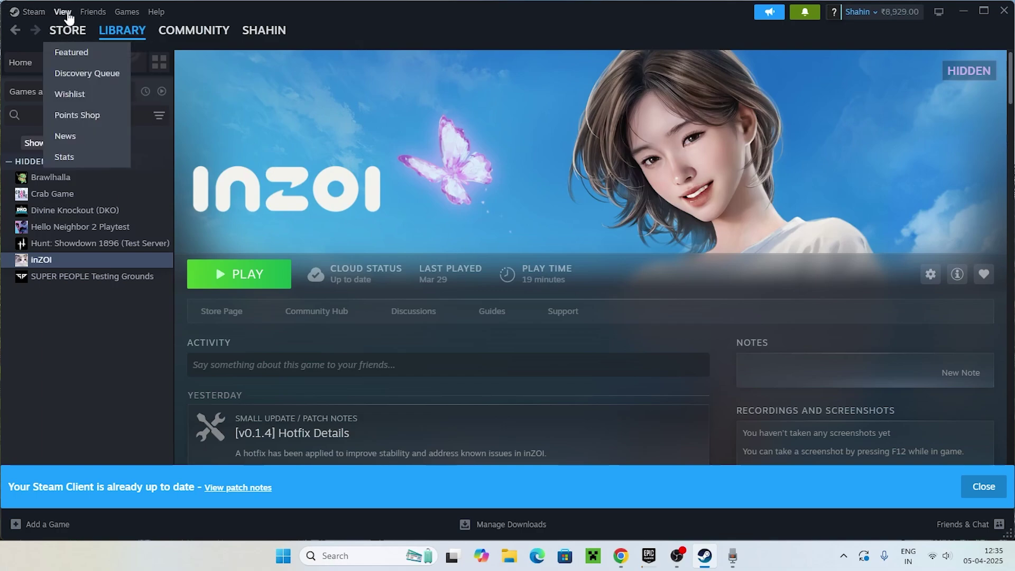
Repair the Steam library folder on Local Drive (C:) from the Storage settings
left_click(34, 12)
left_click(51, 138)
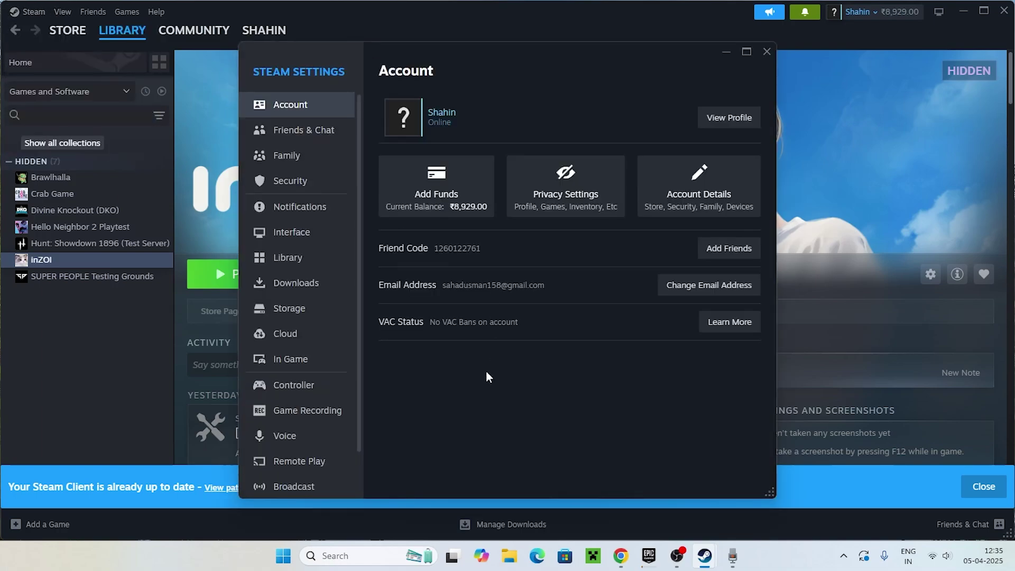
left_click(315, 311)
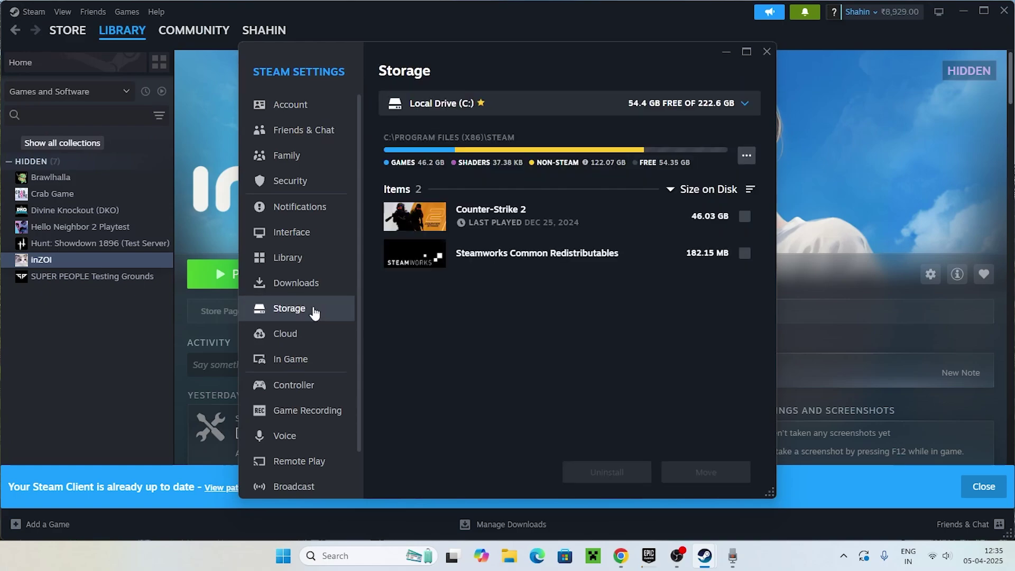
left_click(746, 157)
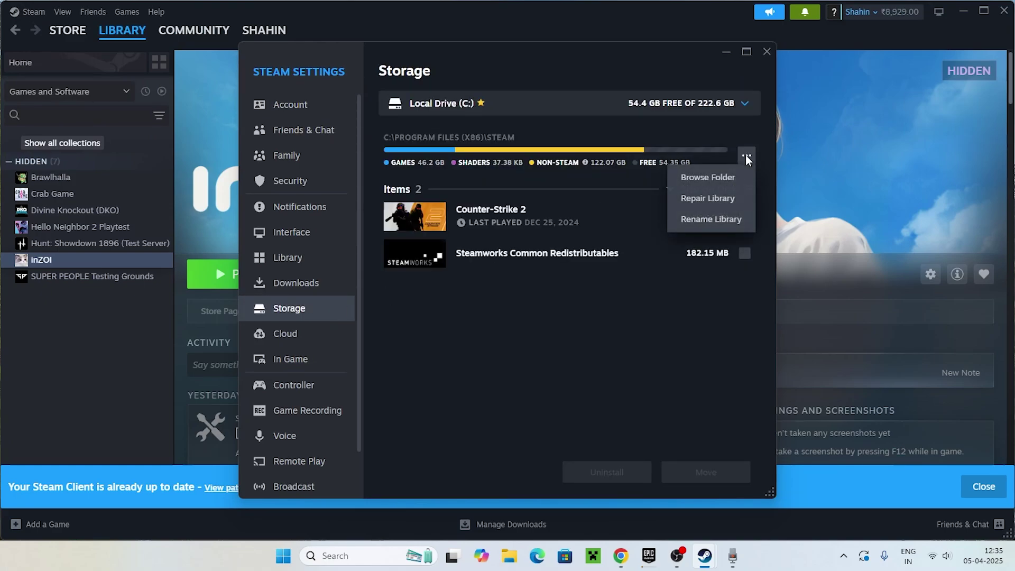
left_click(722, 201)
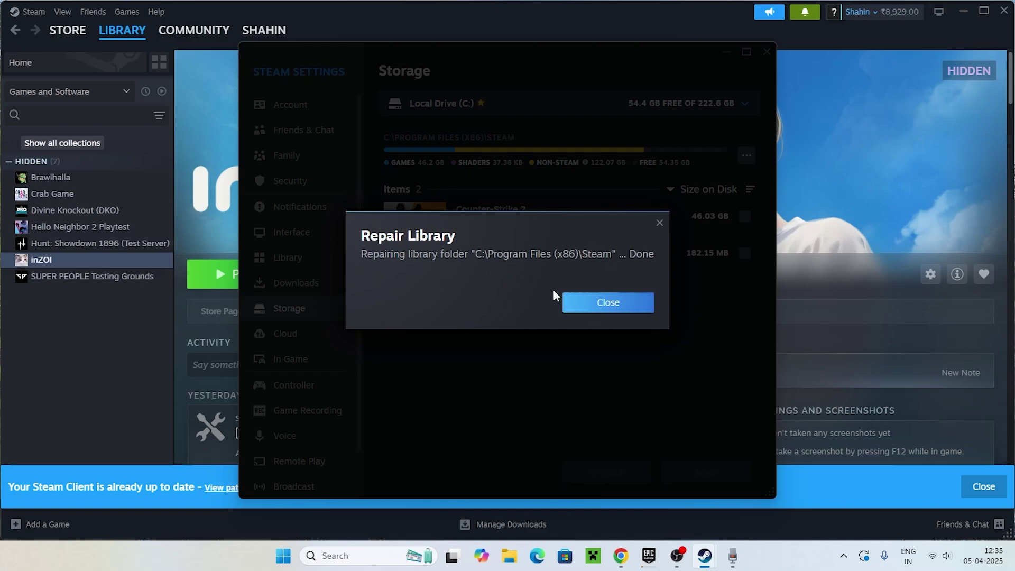
left_click(606, 307)
Bring up the Delete Web Browser Data confirmation in the In Game settings, cancel it and close the settings
scroll(319, 295, "down", 2)
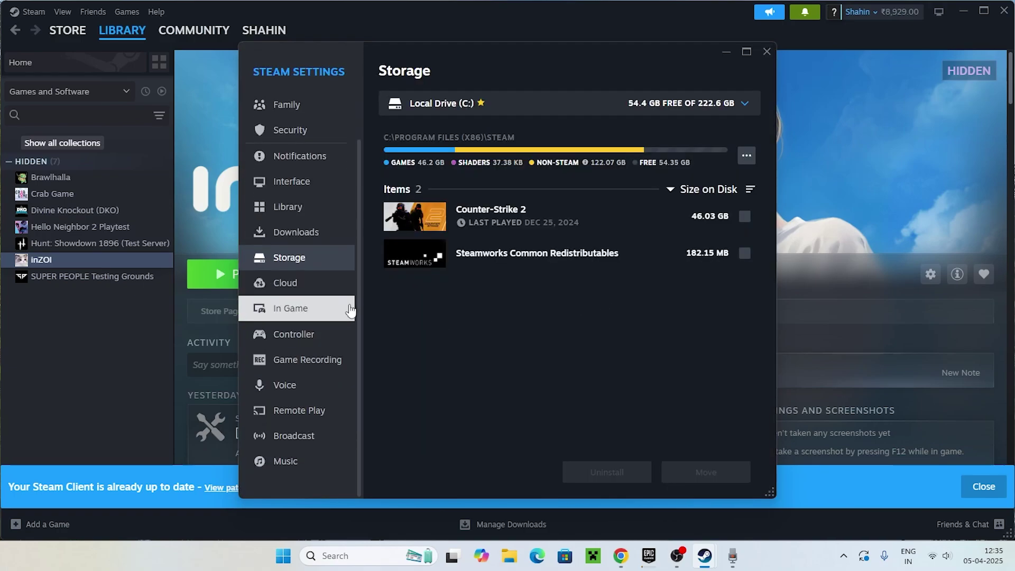
left_click(279, 312)
scroll(611, 210, "down", 5)
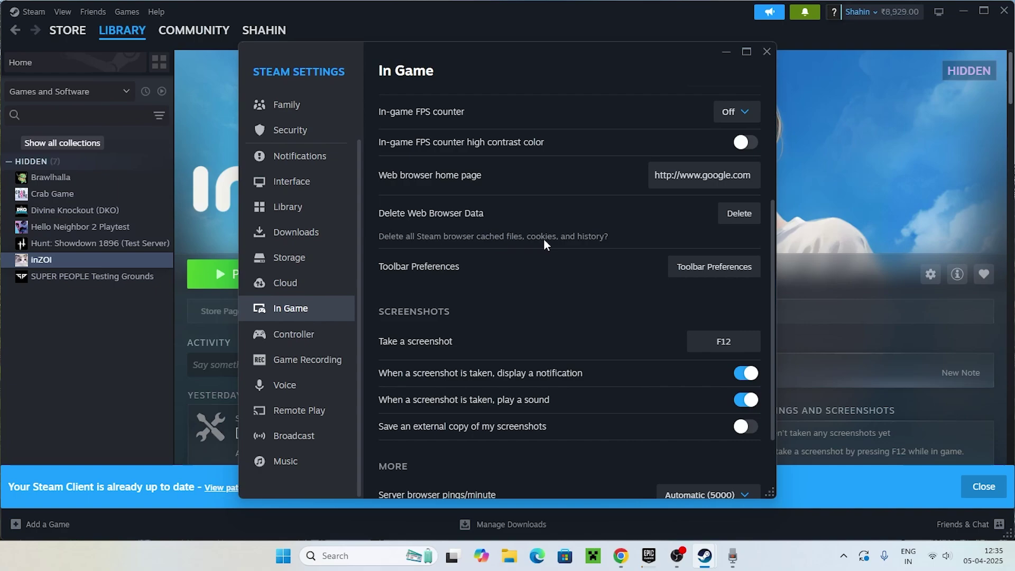
left_click(740, 213)
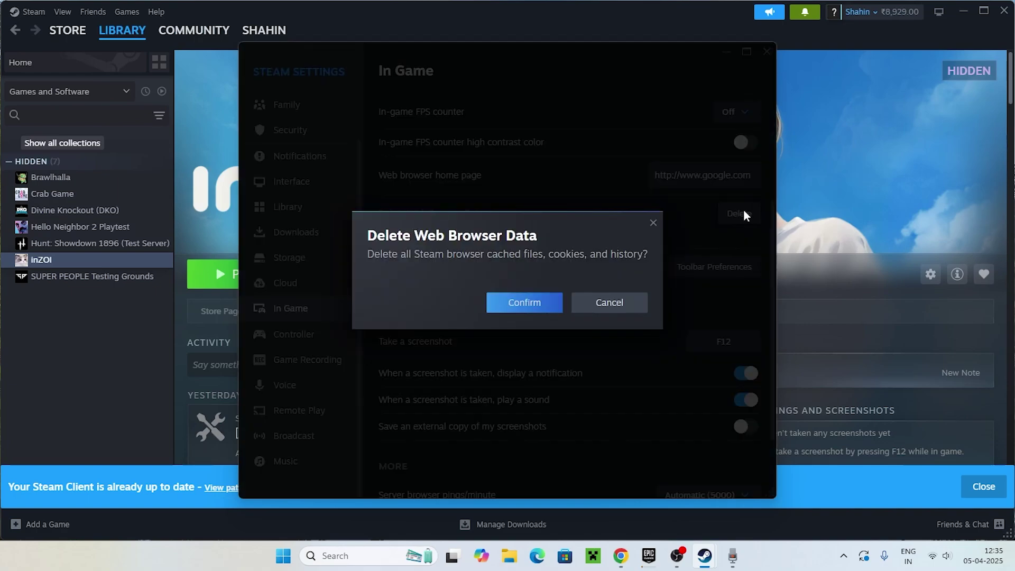
left_click(624, 309)
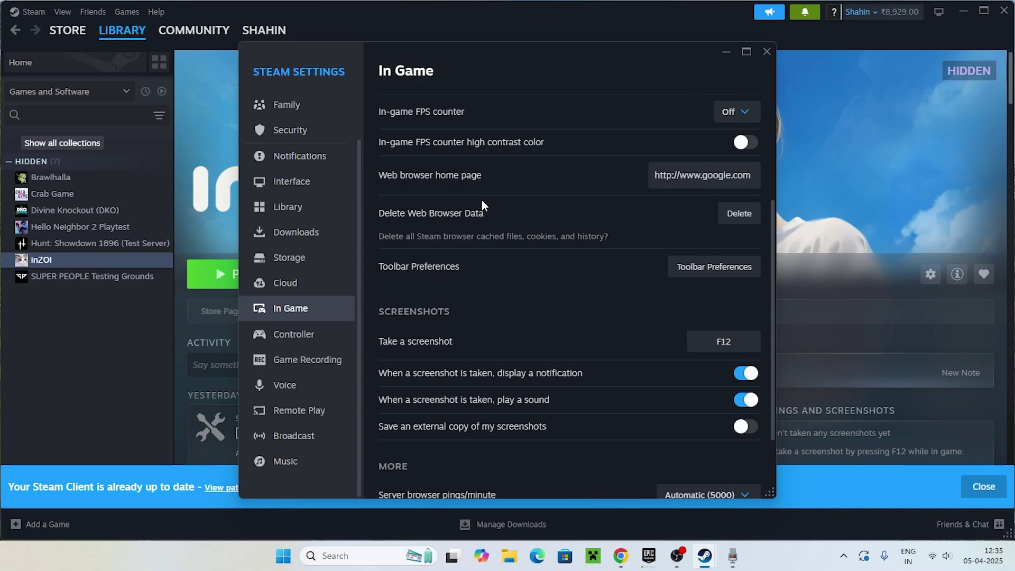
left_click(768, 52)
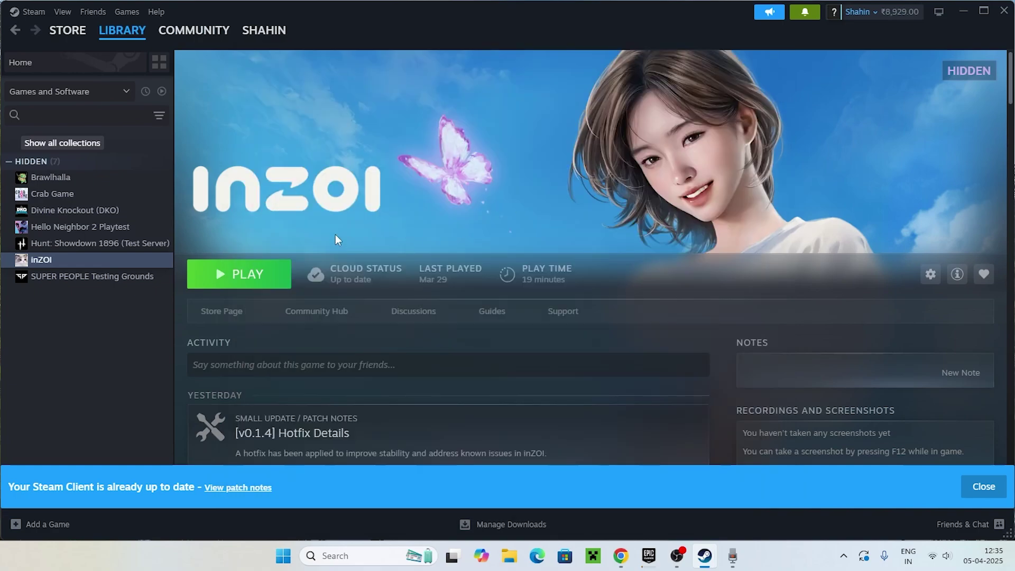
Open the featured page of the Steam store
mouse_move(79, 32)
left_click(77, 50)
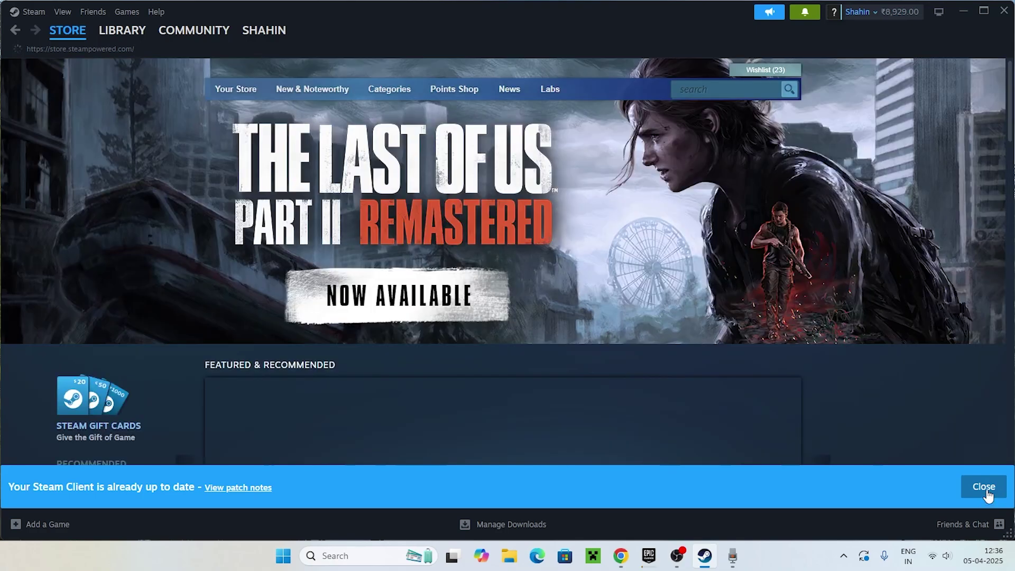
Dismiss the client update notice and return to the game library
left_click(984, 487)
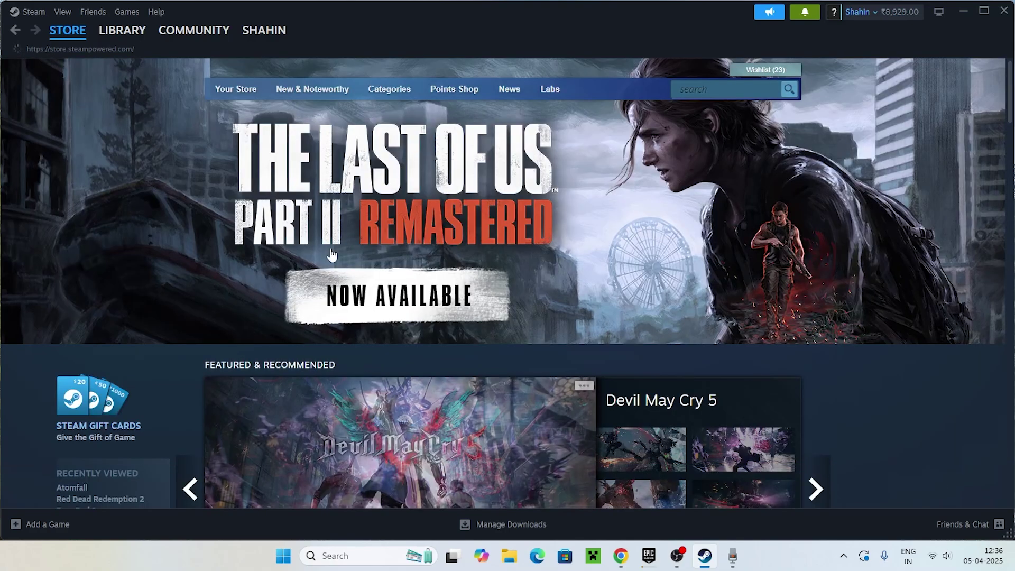
mouse_move(176, 45)
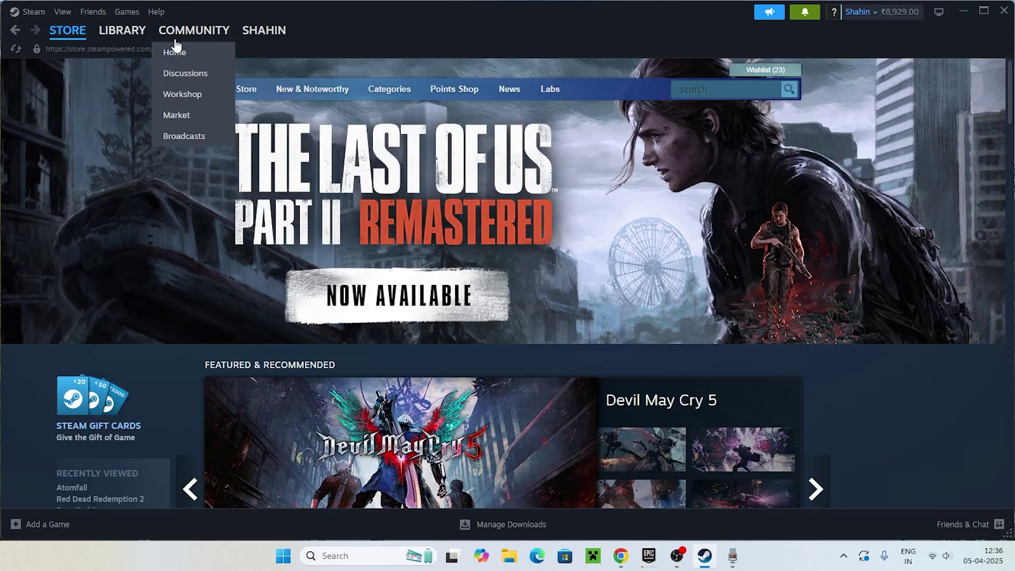
left_click(126, 30)
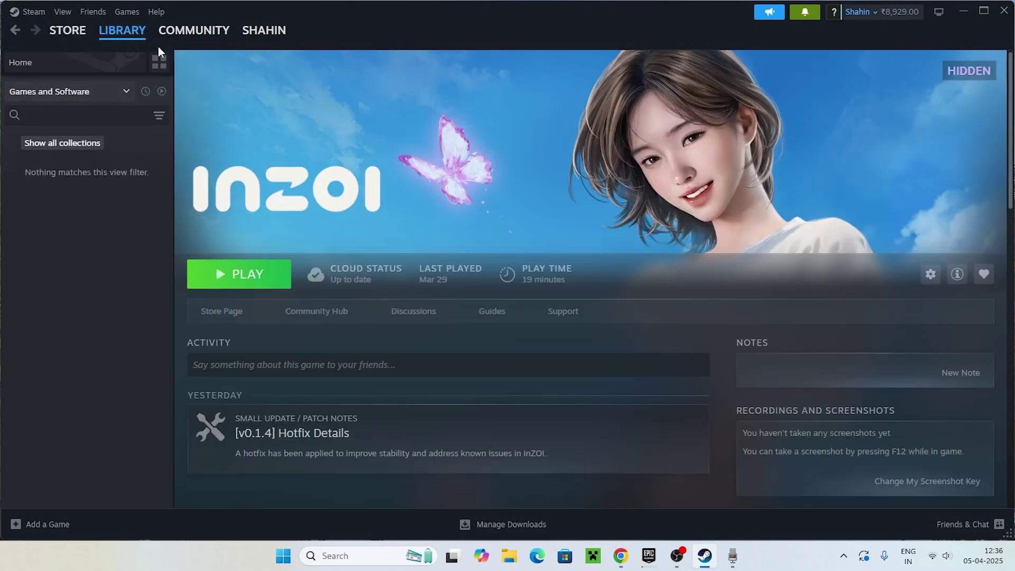
Open Steam Support, look through the help topics and open the Purchases topic
left_click(158, 16)
left_click(185, 33)
mouse_move(189, 34)
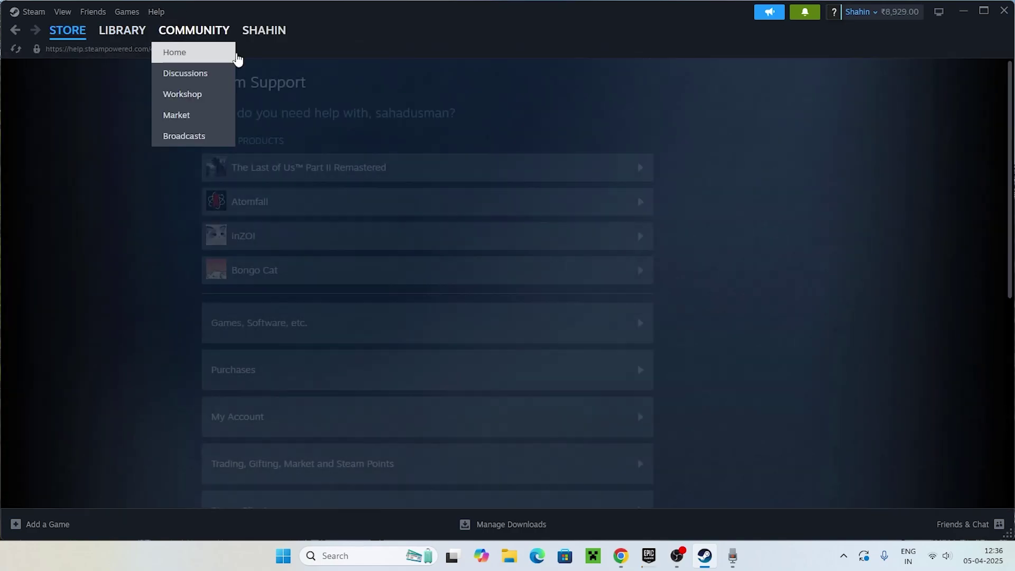
scroll(325, 187, "down", 2)
scroll(325, 189, "down", 1)
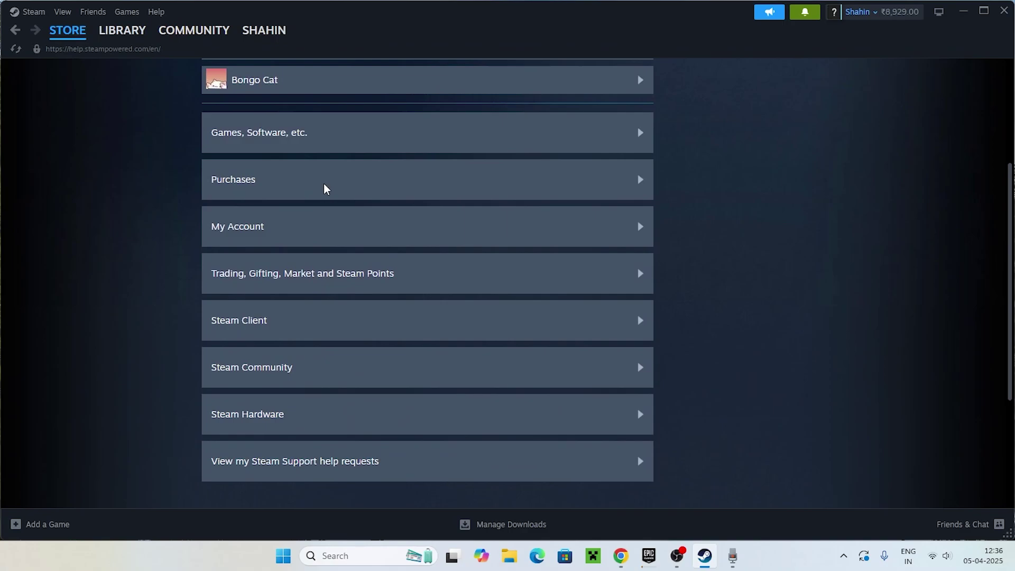
scroll(317, 201, "up", 2)
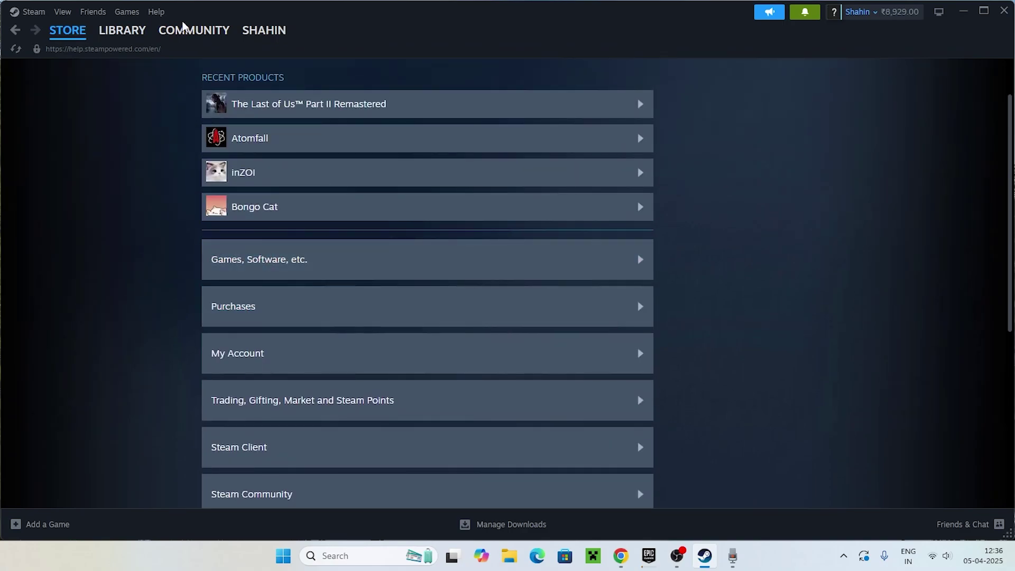
scroll(292, 245, "down", 2)
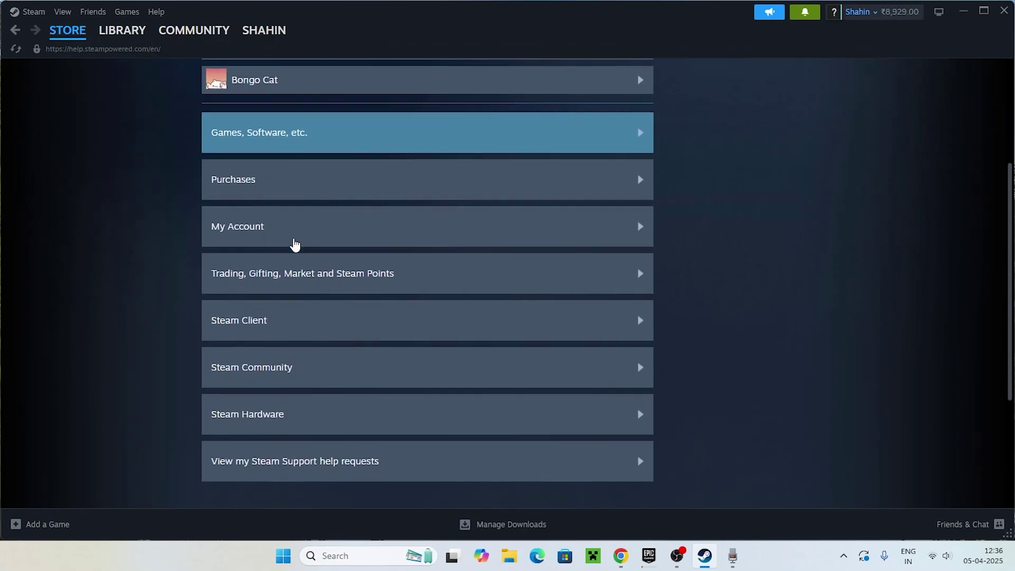
scroll(292, 244, "up", 4)
left_click(253, 369)
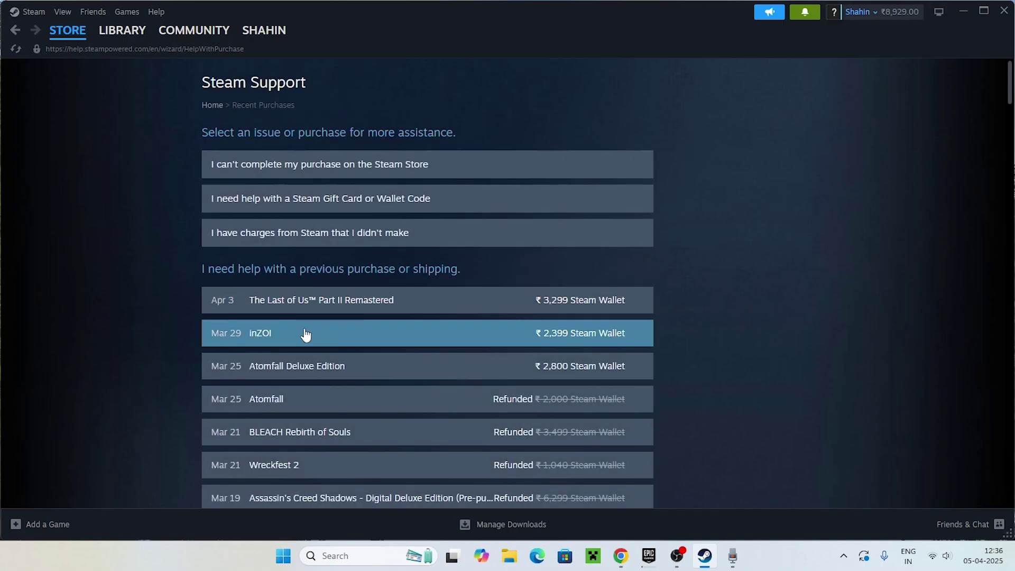
Select the inZOI purchase and open the issue details form for "I have a question about this purchase"
left_click(308, 334)
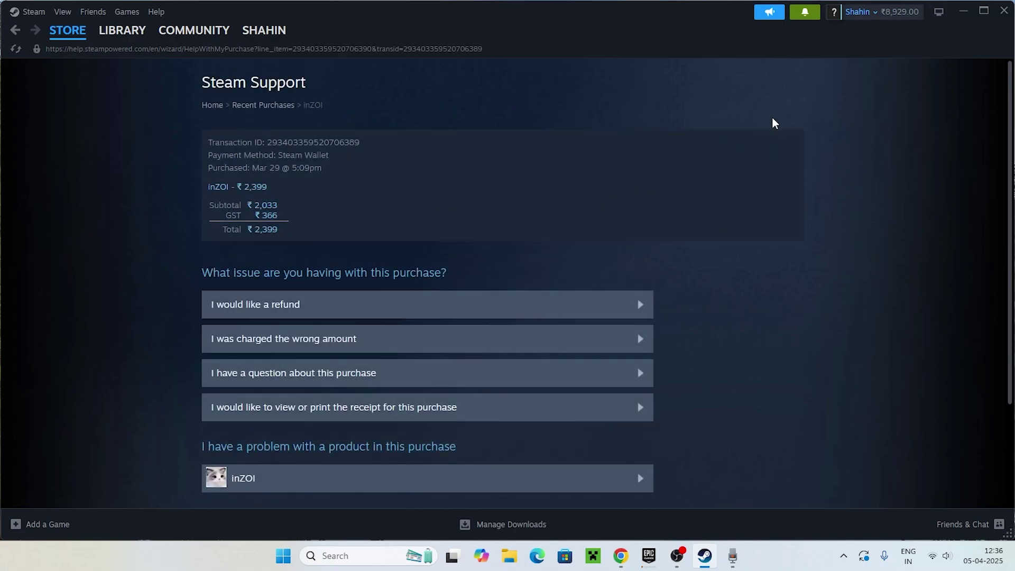
scroll(772, 121, "down", 3)
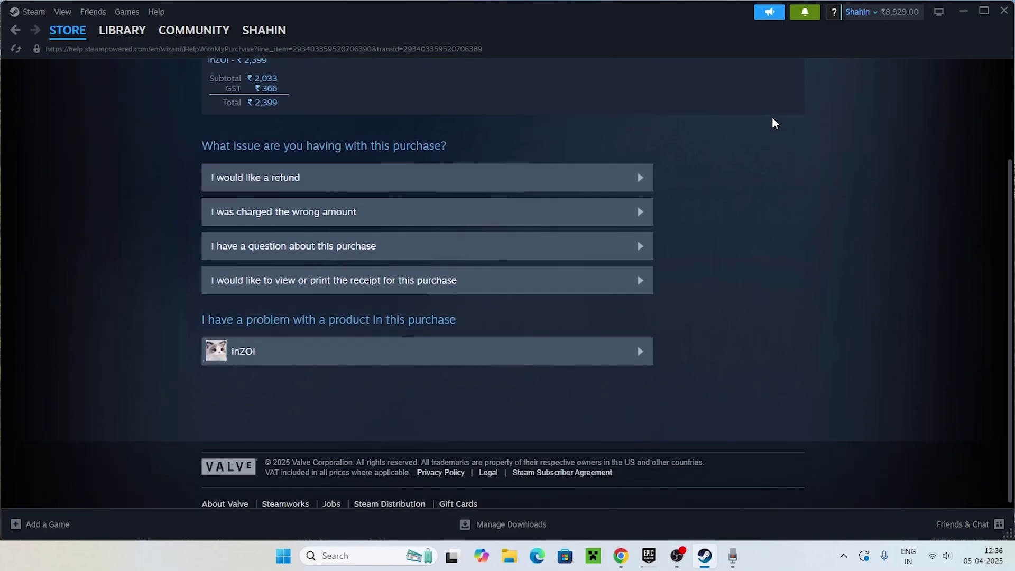
left_click(340, 246)
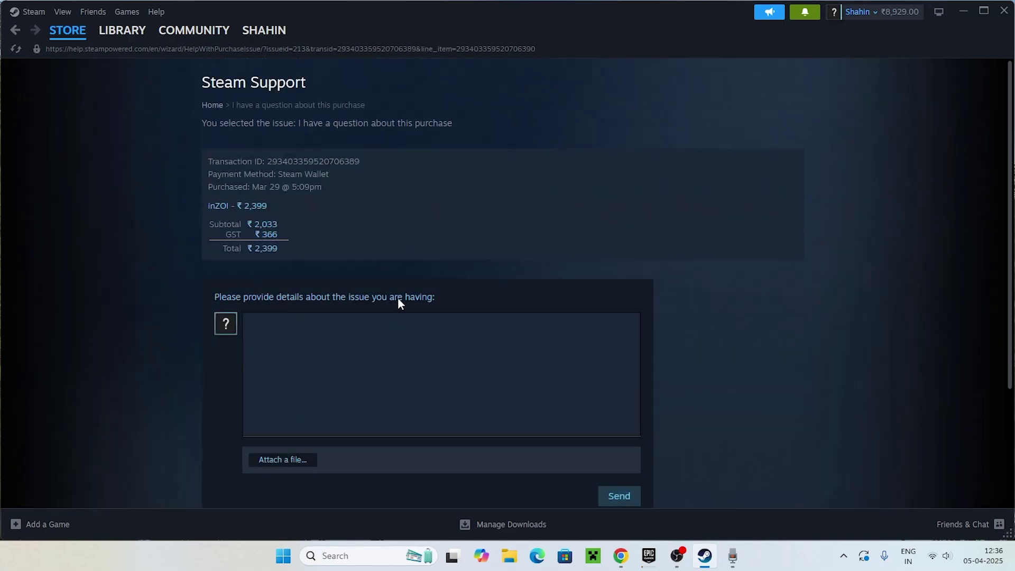
left_click(362, 330)
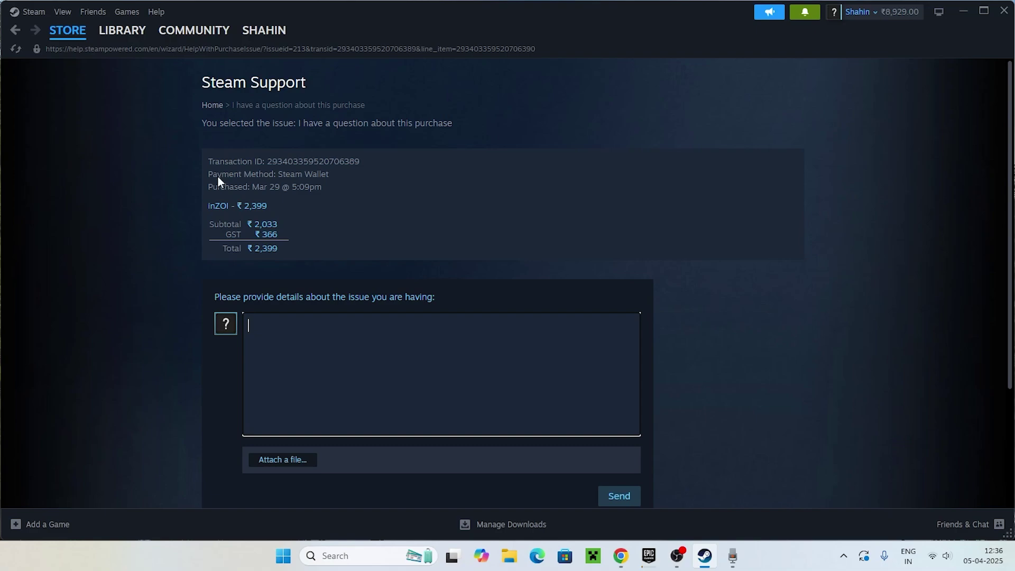
Return to the game library and minimize the Steam window
left_click(129, 34)
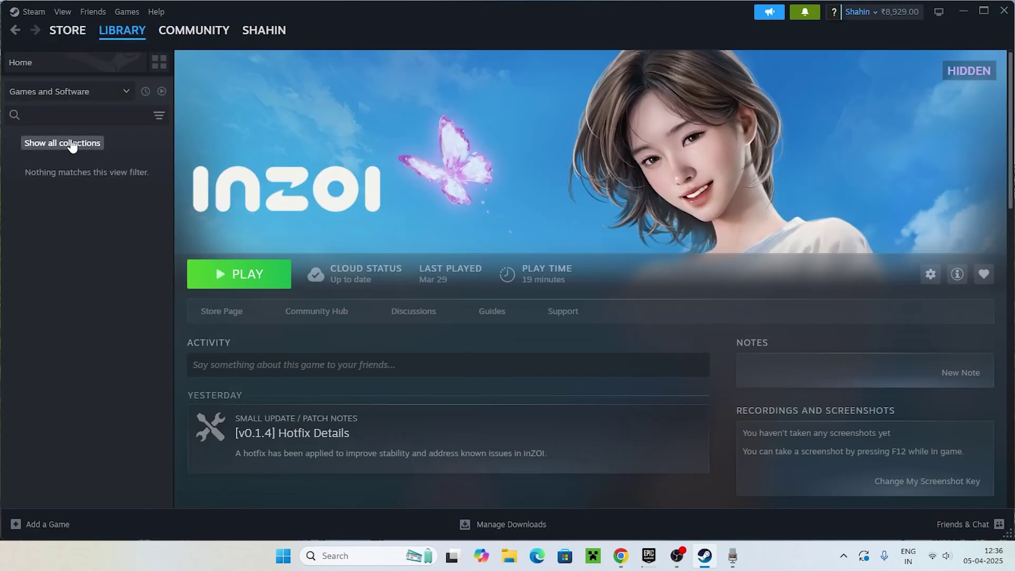
left_click(963, 11)
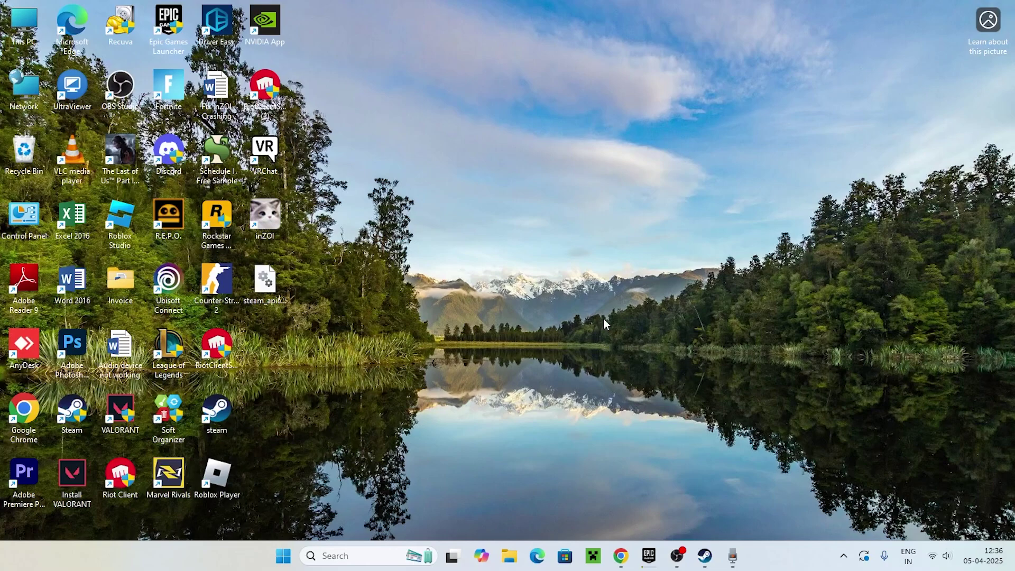